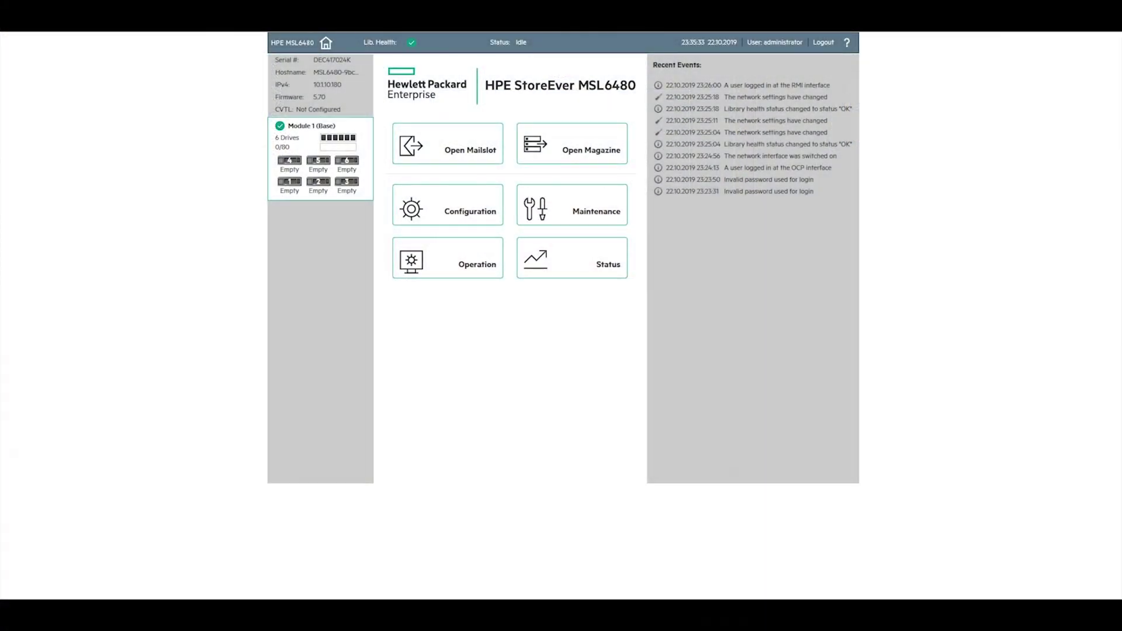
Step: Save the current library configuration as a backup to the base module
click(465, 211)
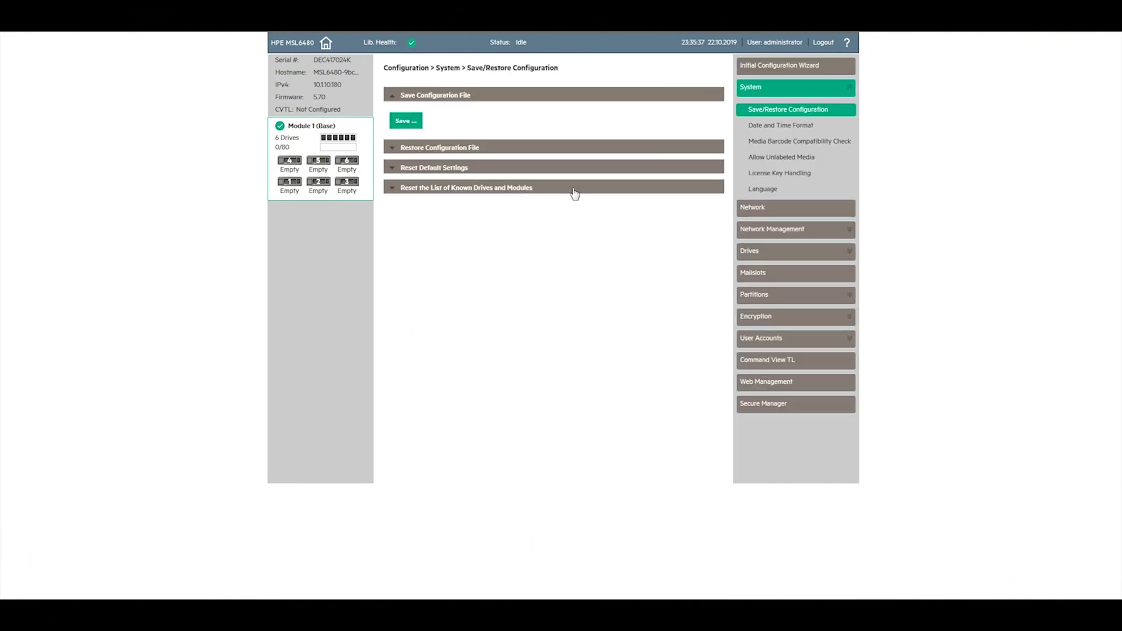
click(403, 123)
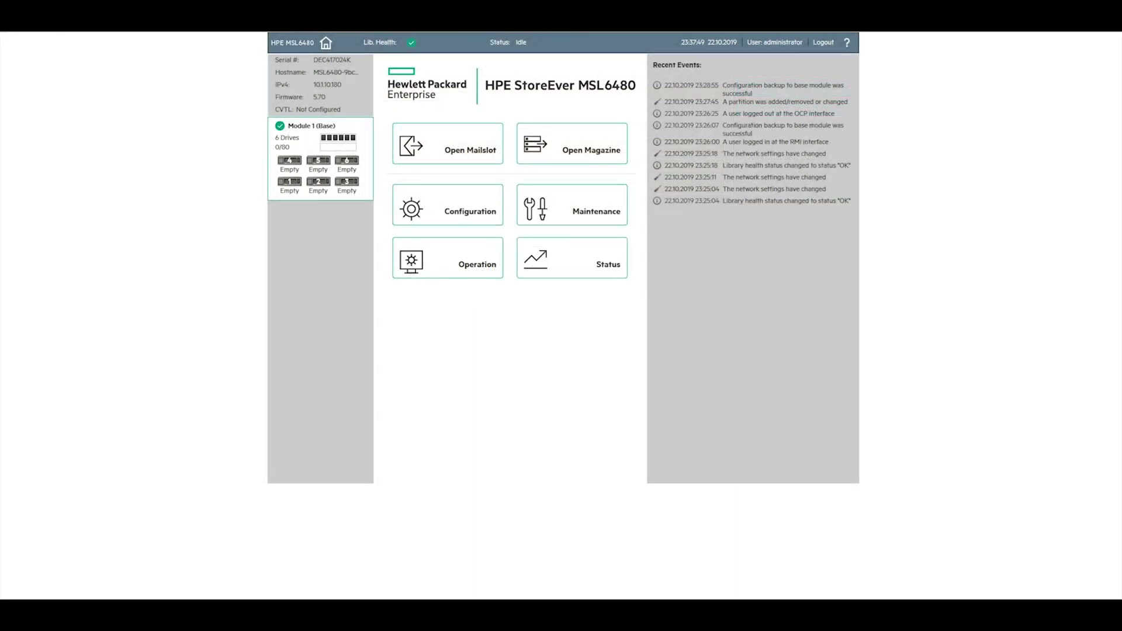
Step: Open the License Key Handling settings under Configuration > System
click(476, 206)
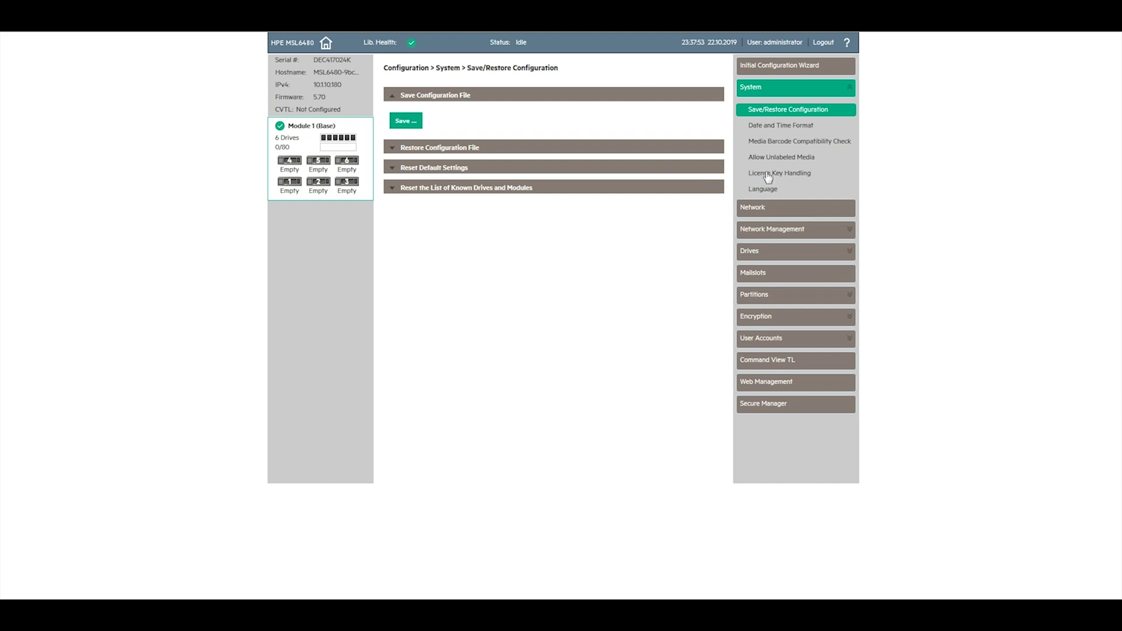
click(767, 174)
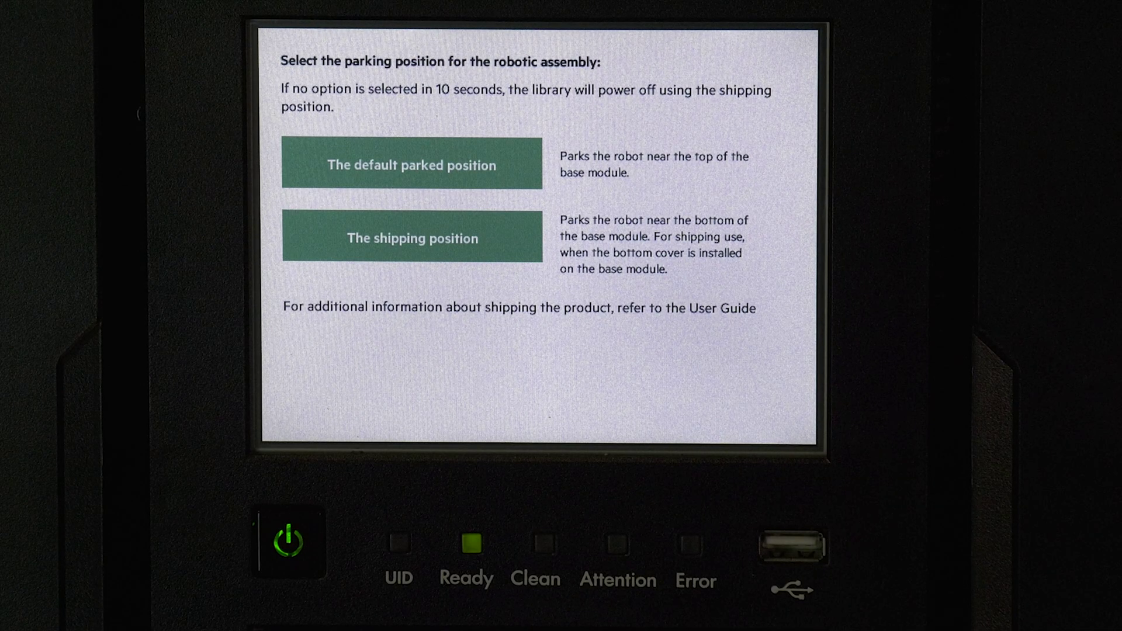
Step: Power off the library with the robot in the default parked position
click(439, 169)
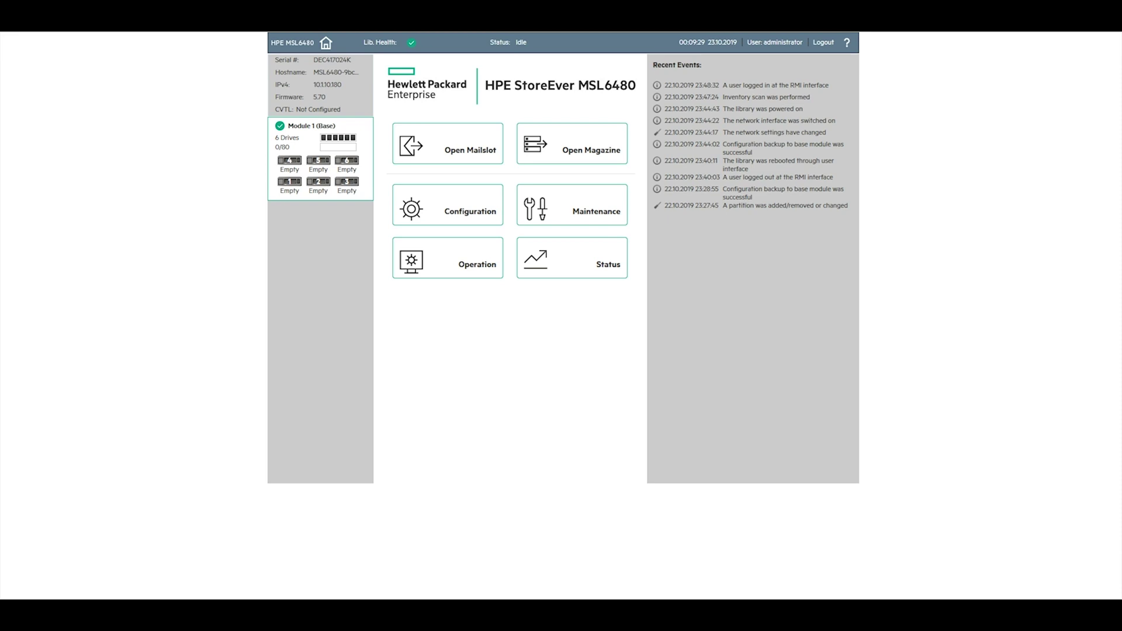
Step: Send the robotic to the base module park position from the Maintenance pages
click(577, 199)
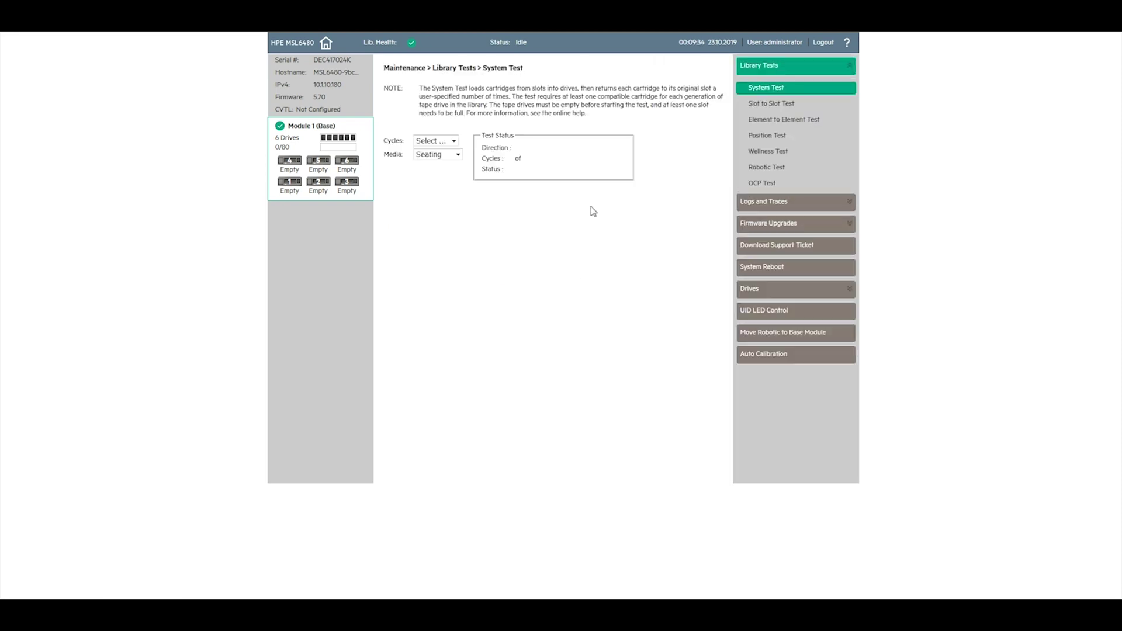
click(767, 335)
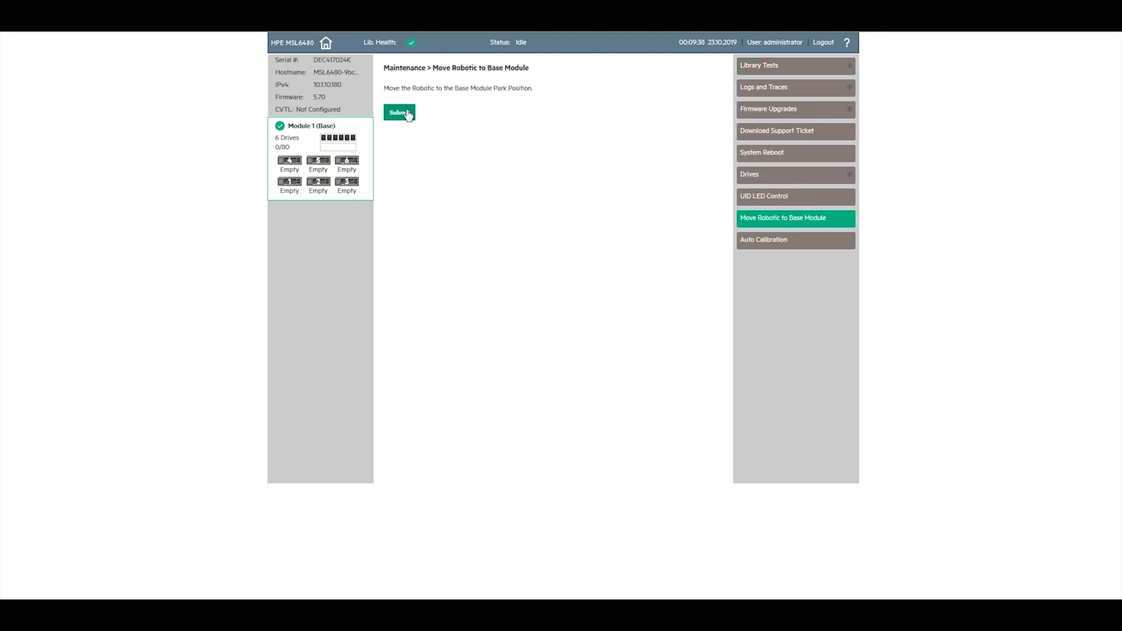
click(408, 115)
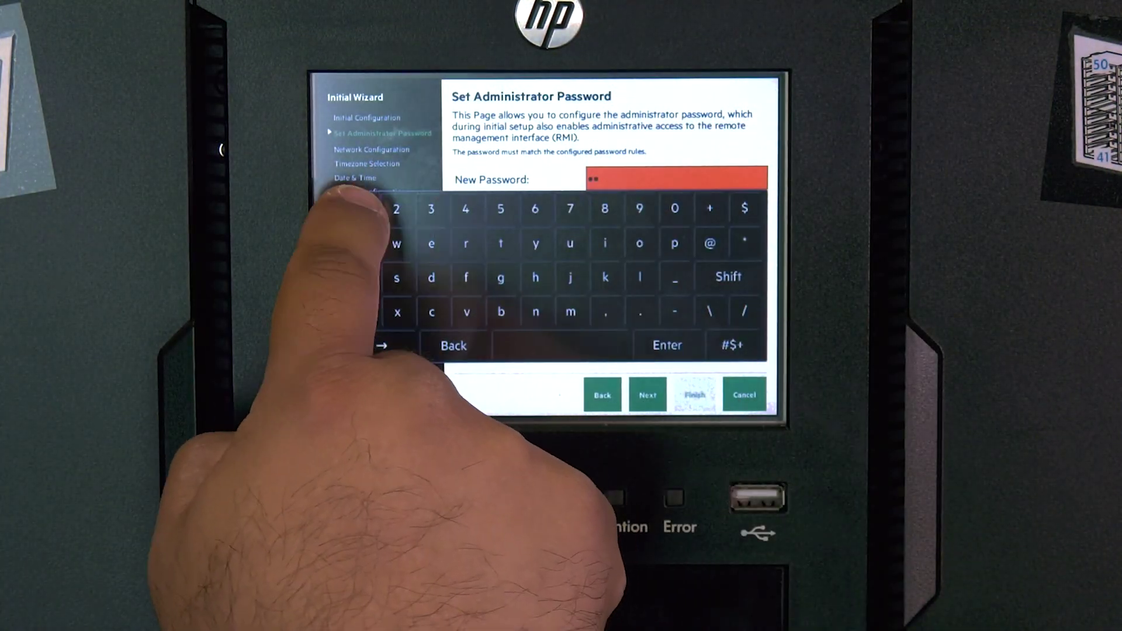
Step: Enter and confirm the new administrator password in the Initial Wizard
text(•••••••••)
click(613, 205)
text(•••••••••)
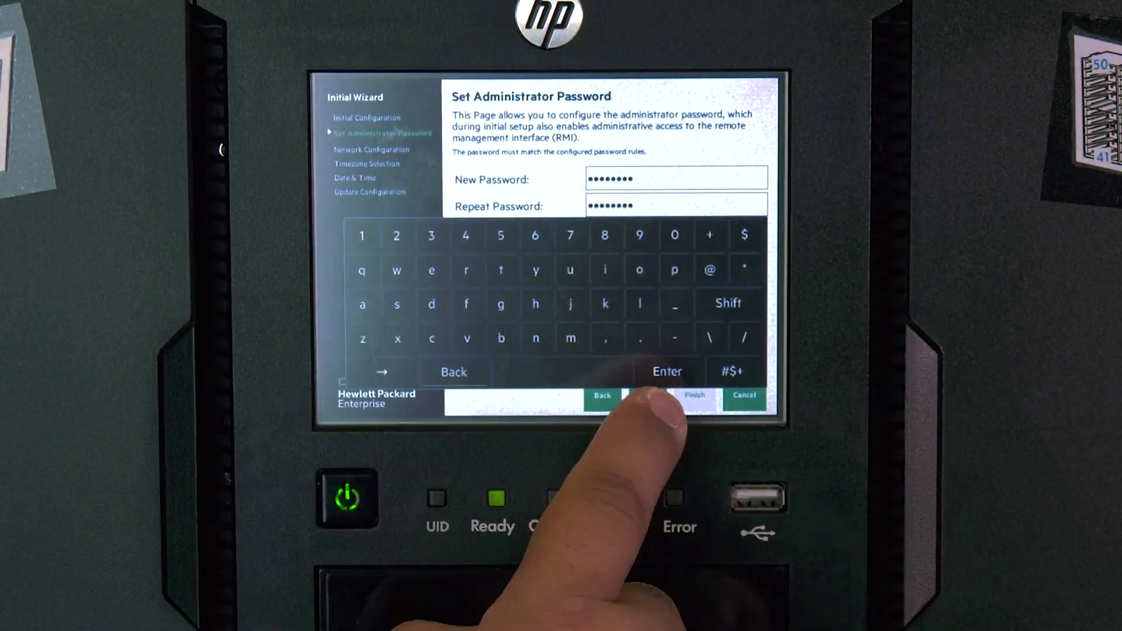
click(667, 371)
Step: Set the library's static IP address to 10.1.10.100 and gateway to 10.1.10.11
click(647, 395)
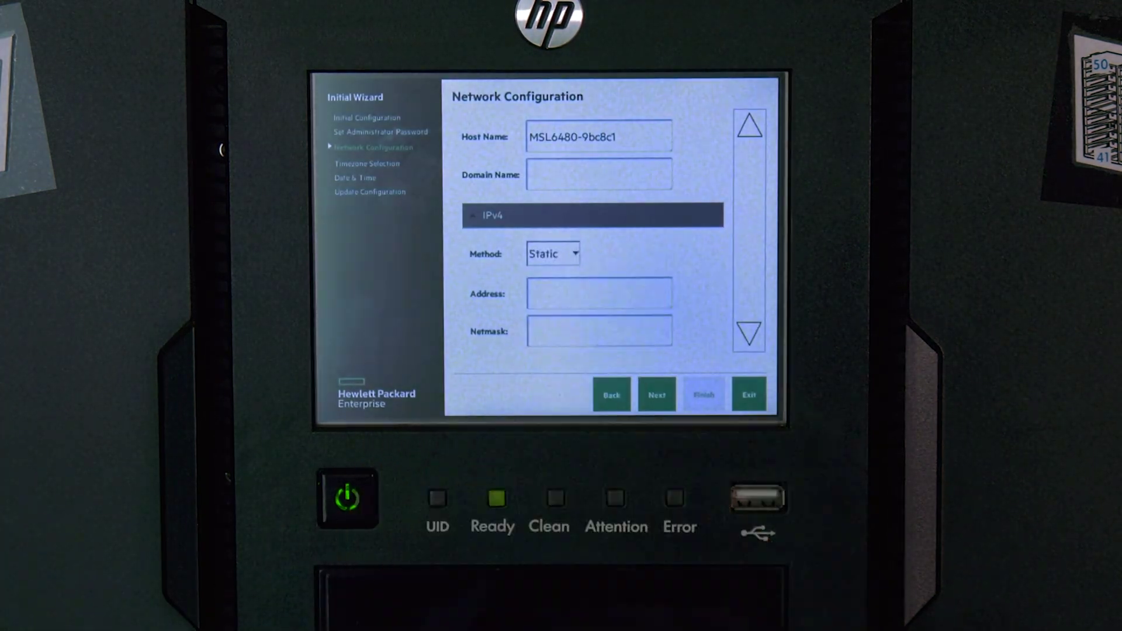
text(10.1.10.100)
click(690, 209)
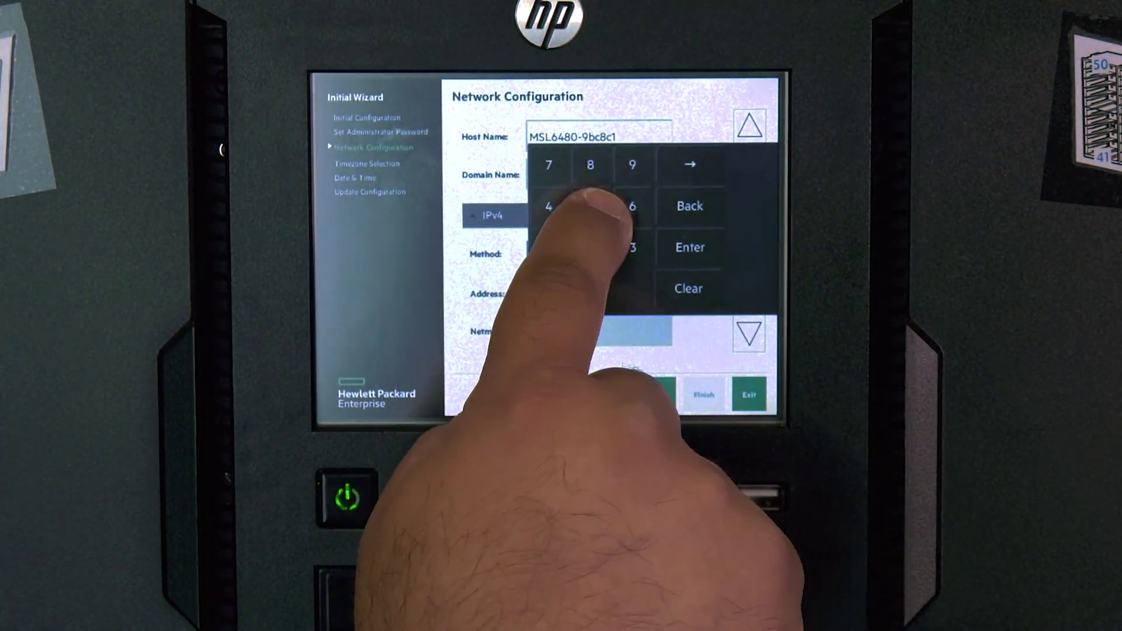
click(692, 246)
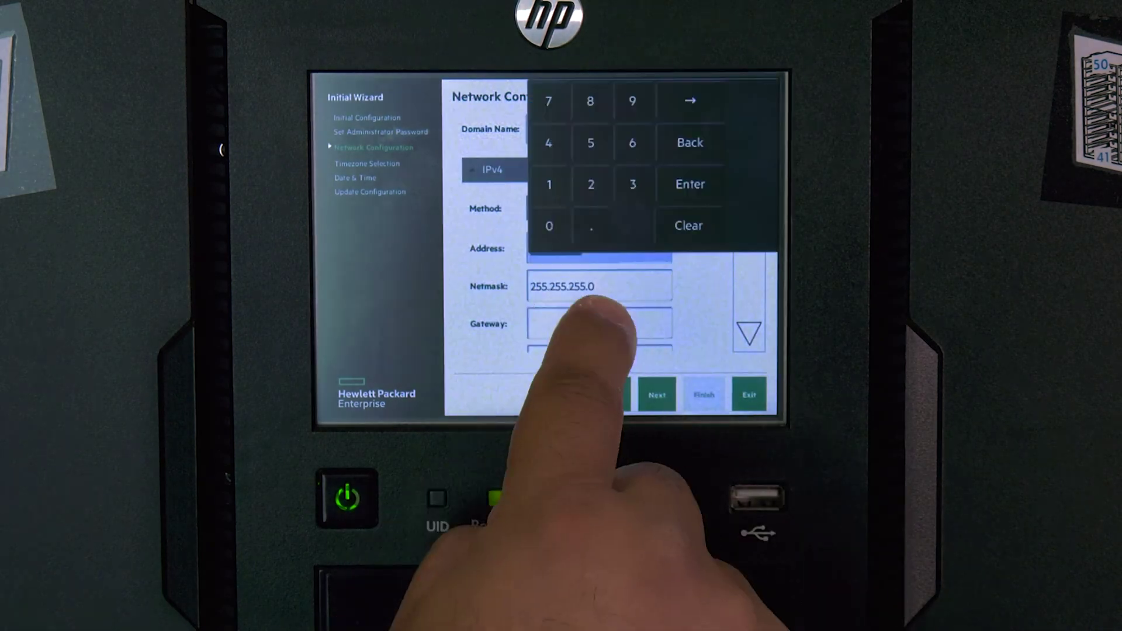
click(585, 325)
text(11)
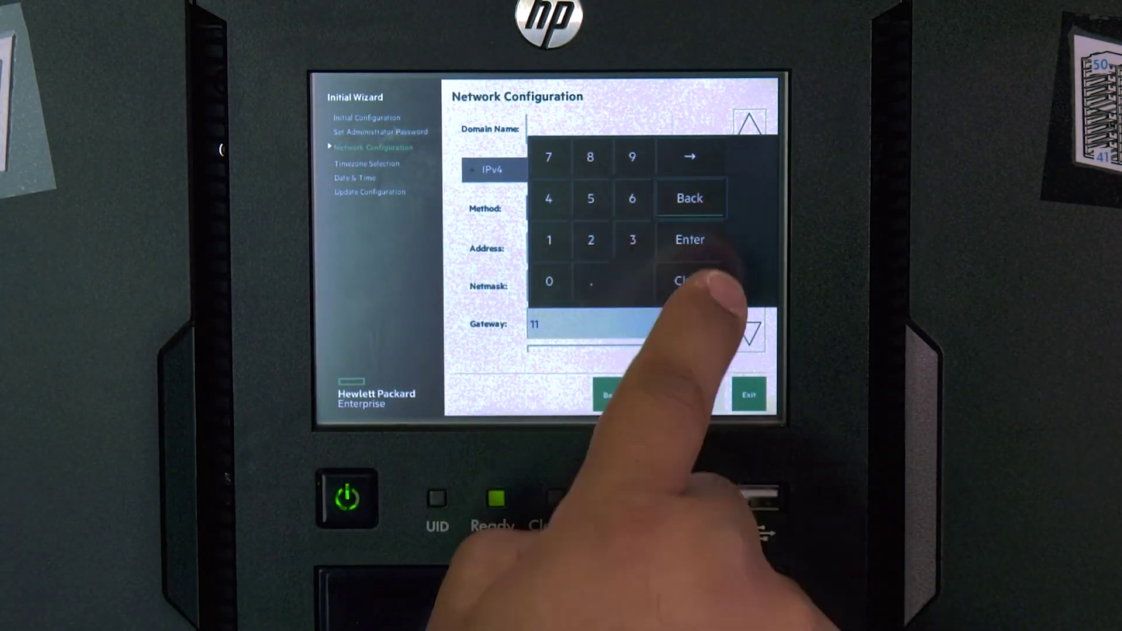
click(690, 240)
Step: Choose America as the timezone region and scroll its cities to Edmonton–Havana
click(657, 395)
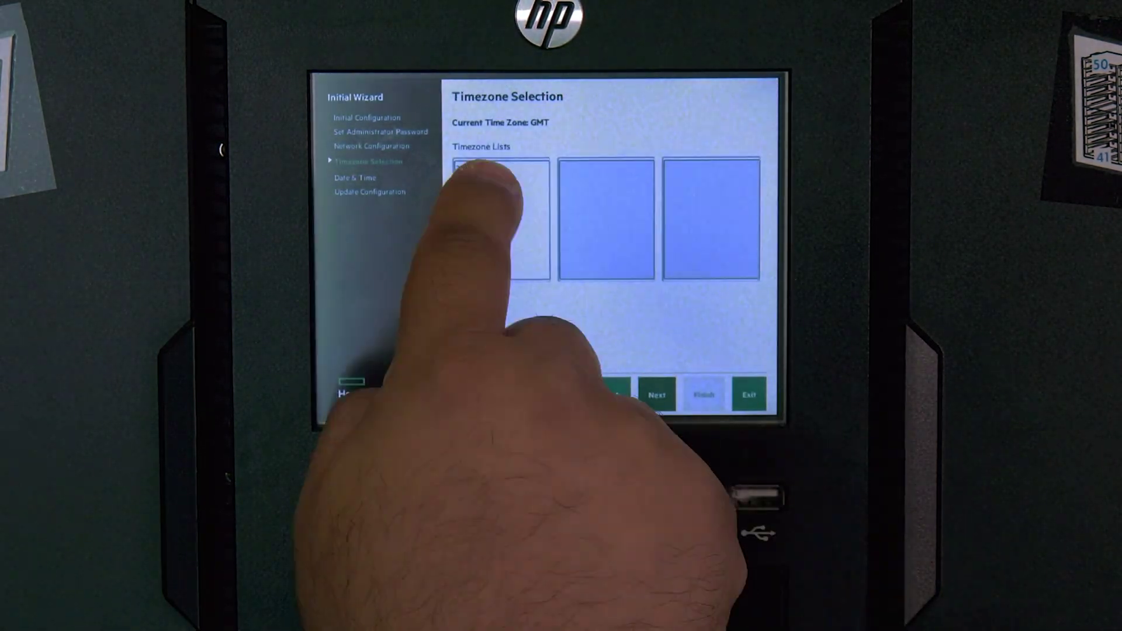
click(480, 170)
click(602, 205)
click(760, 330)
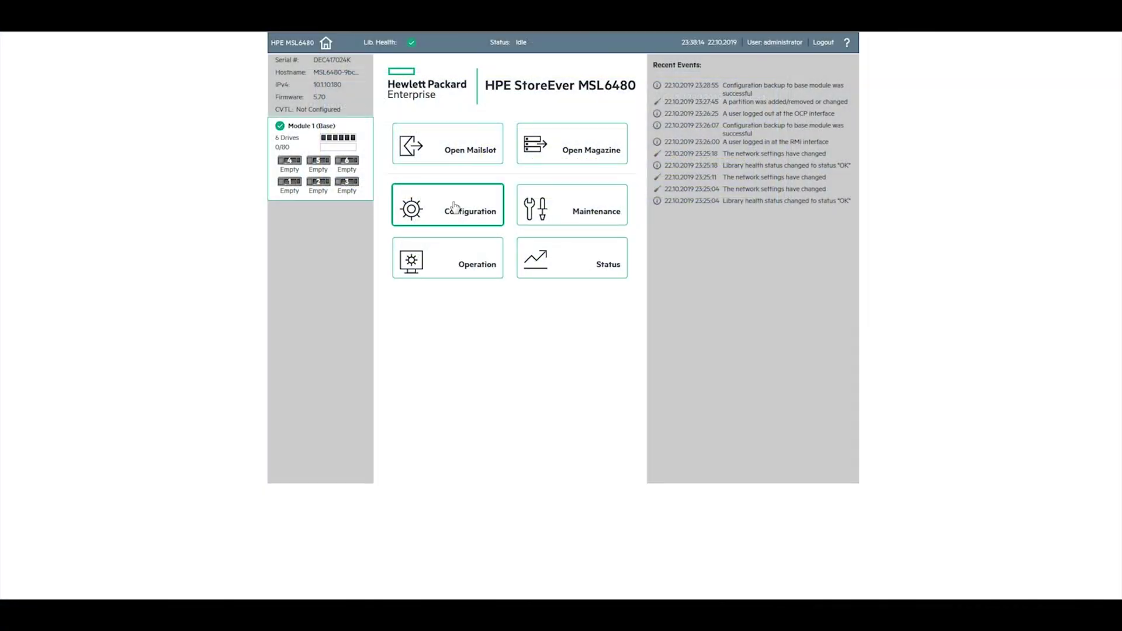
Step: Upload the 2019-10-22 syslog zip from Downloads and restore the library configuration
click(453, 210)
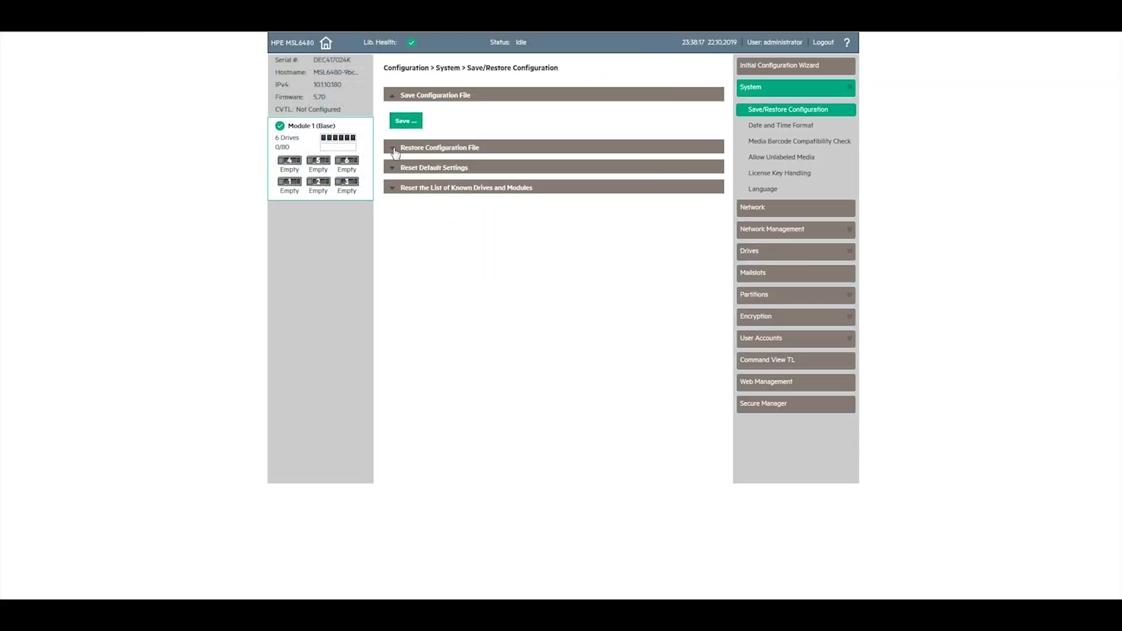
click(394, 149)
click(464, 171)
click(50, 81)
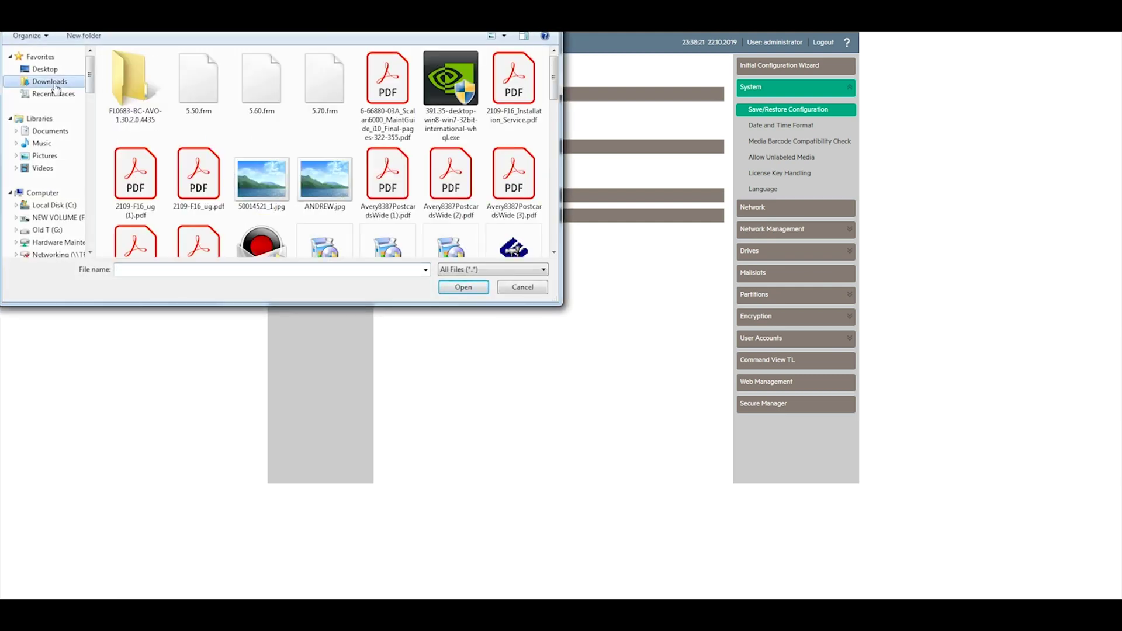
scroll(50, 176, down, 3)
scroll(554, 140, down, 3)
scroll(554, 141, down, 5)
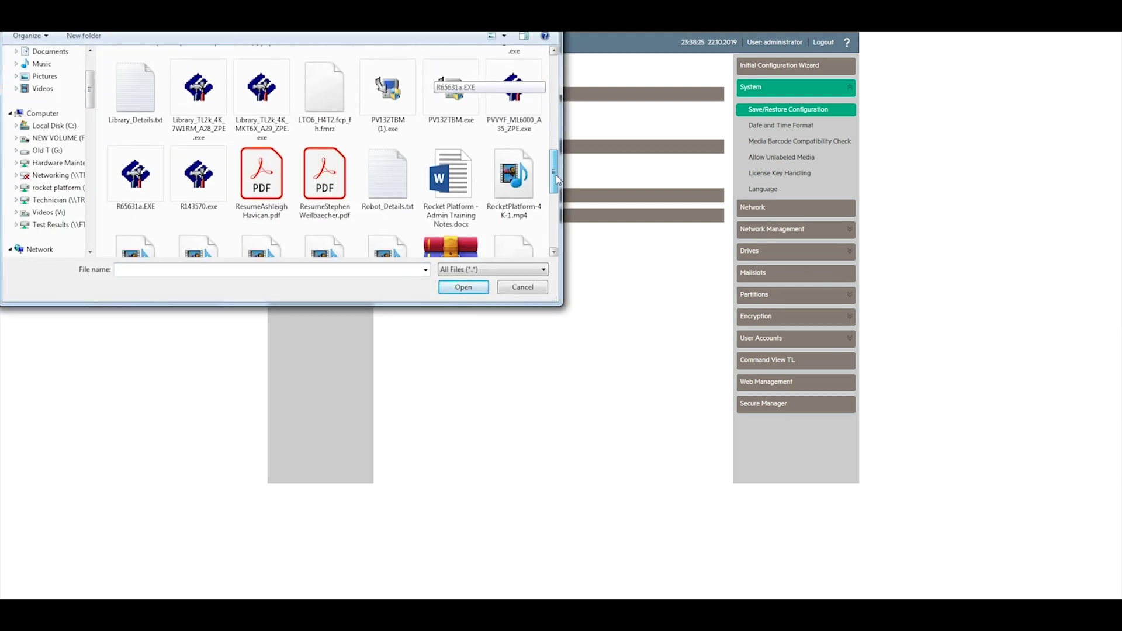
click(325, 125)
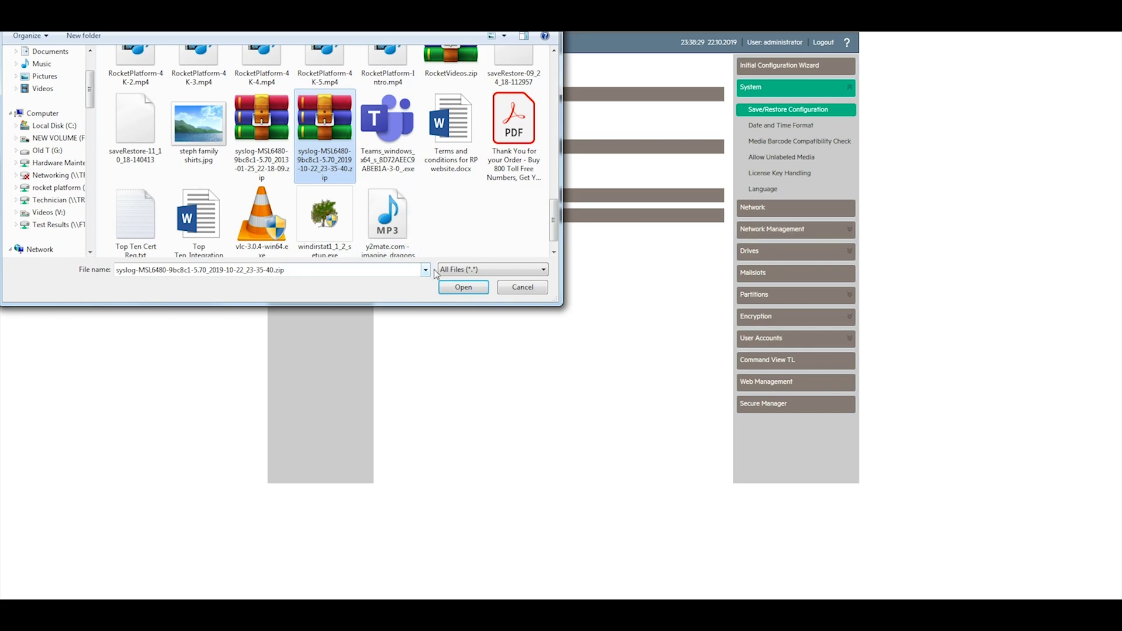
click(458, 288)
click(440, 198)
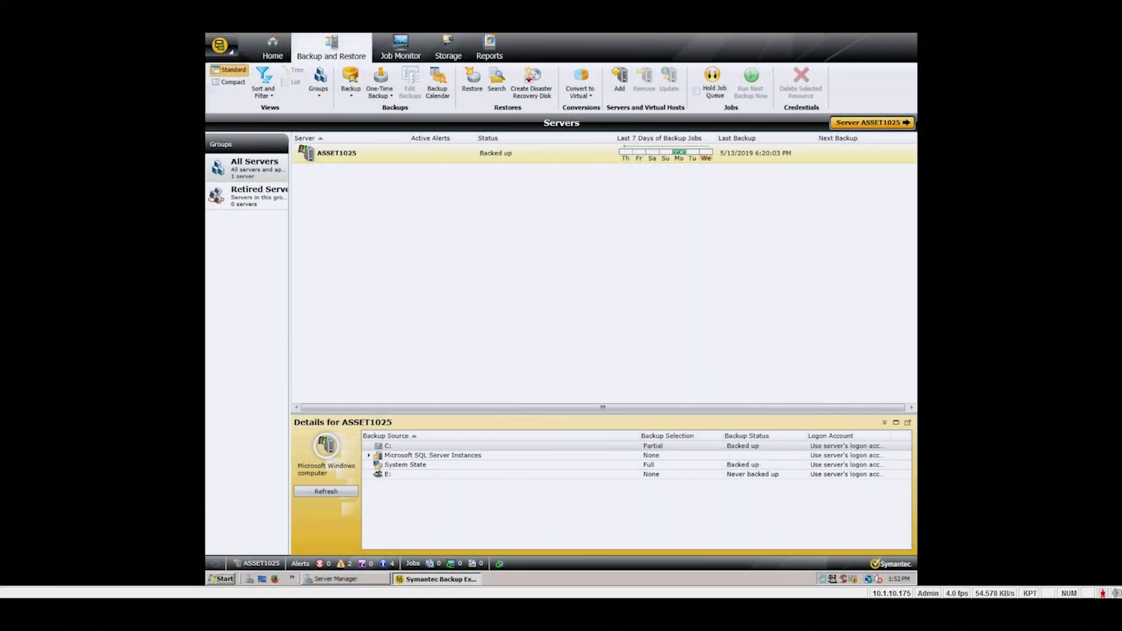
Step: Restart all Backup Exec services on ASSET1025 from the Backup Exec Services manager
click(96, 65)
click(230, 54)
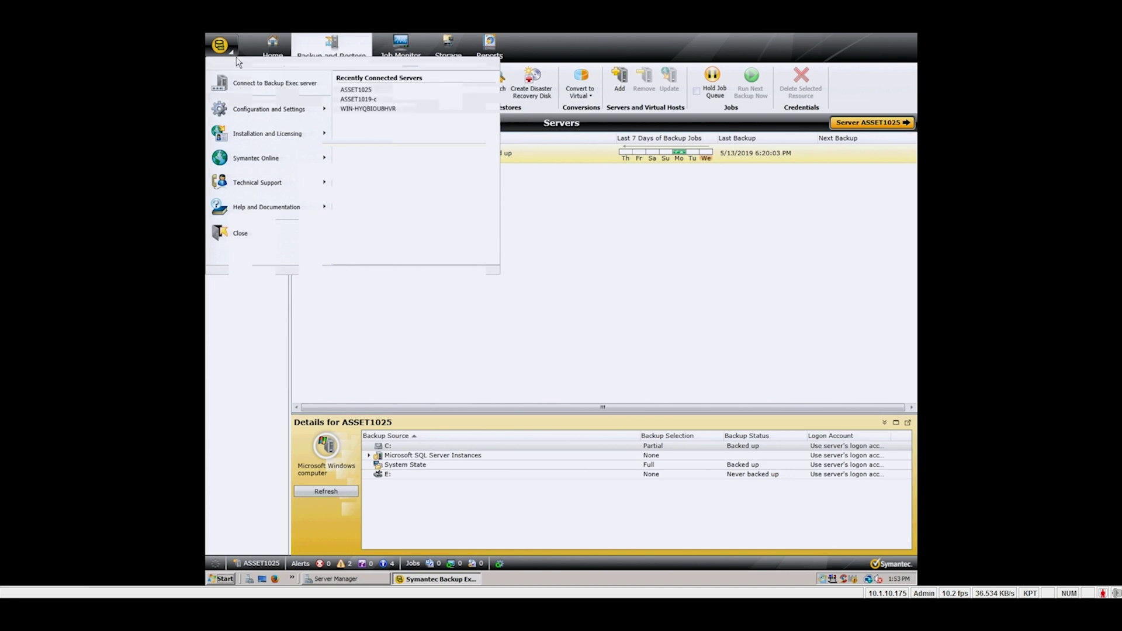
mouse_move(297, 114)
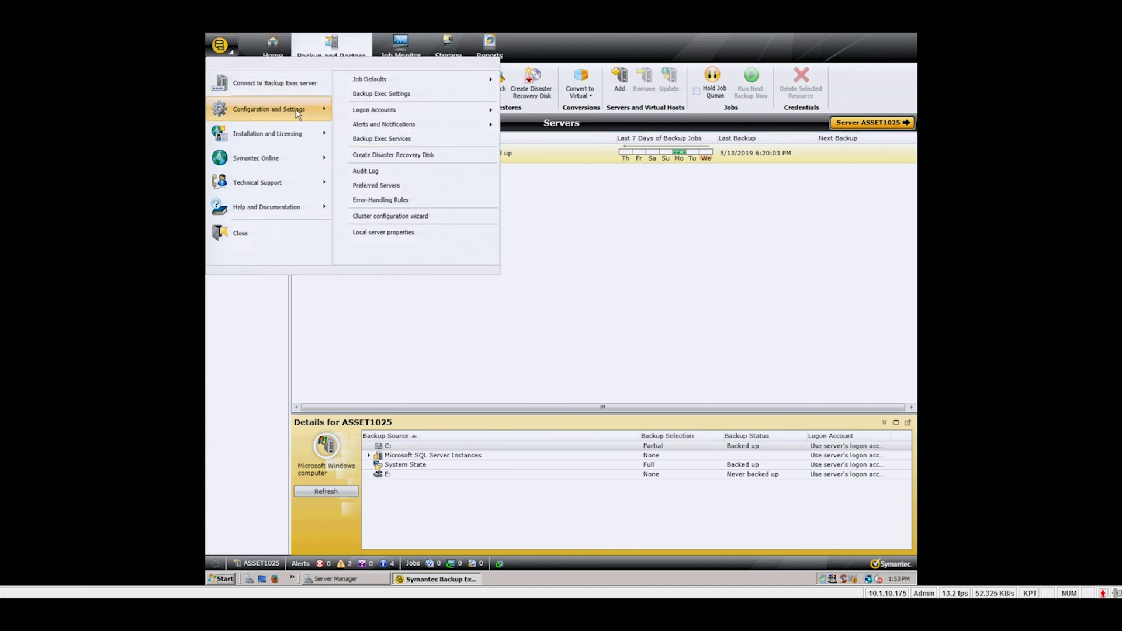
click(405, 140)
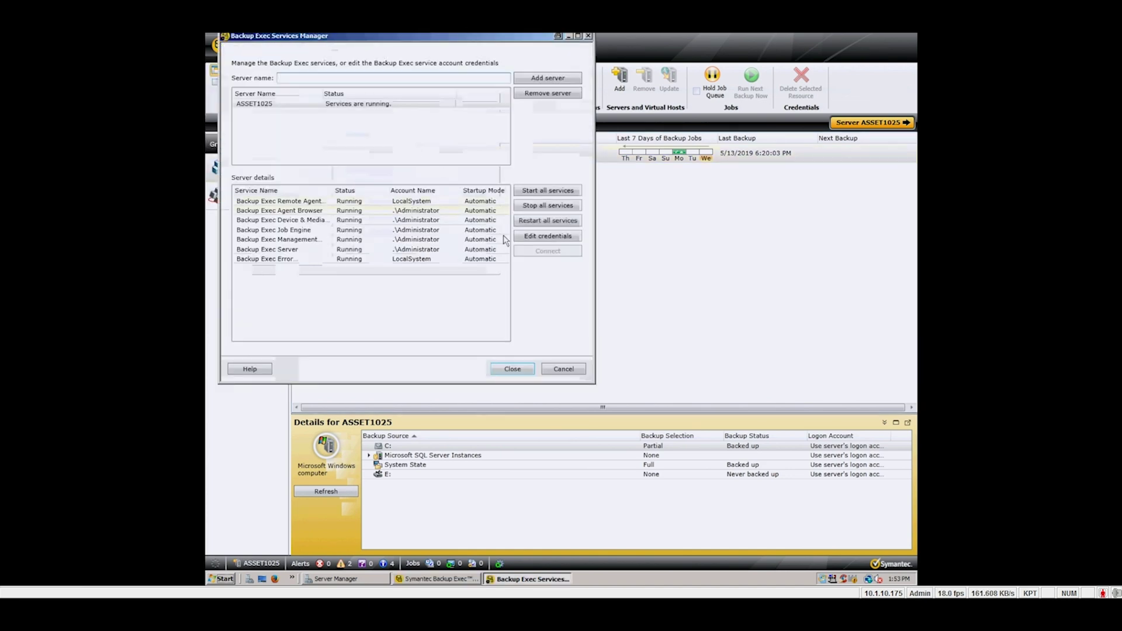
click(547, 222)
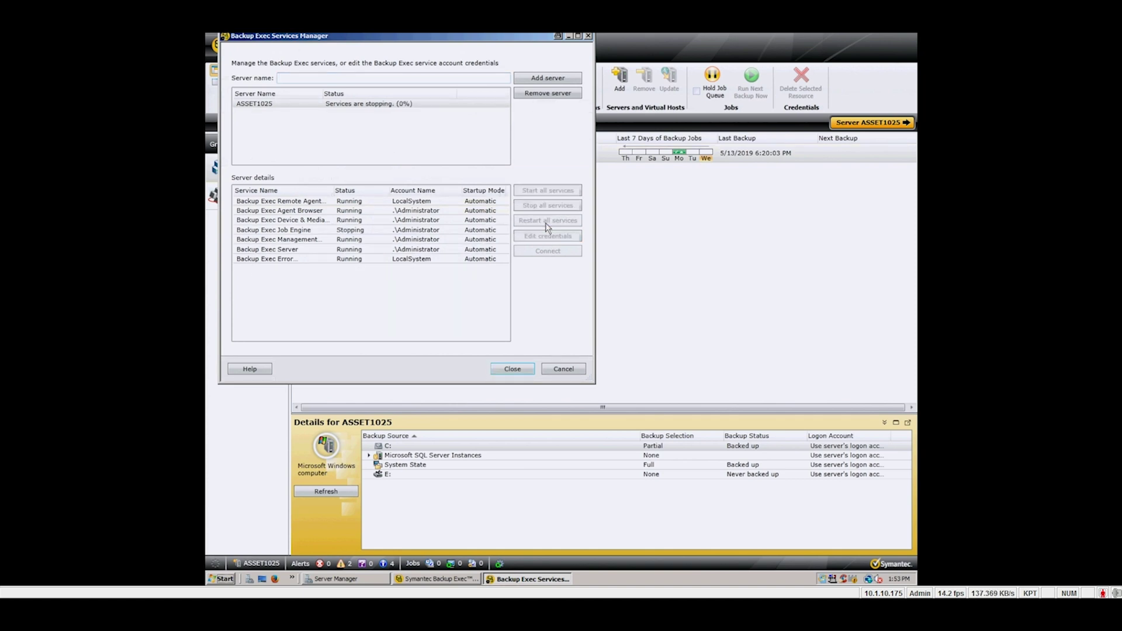